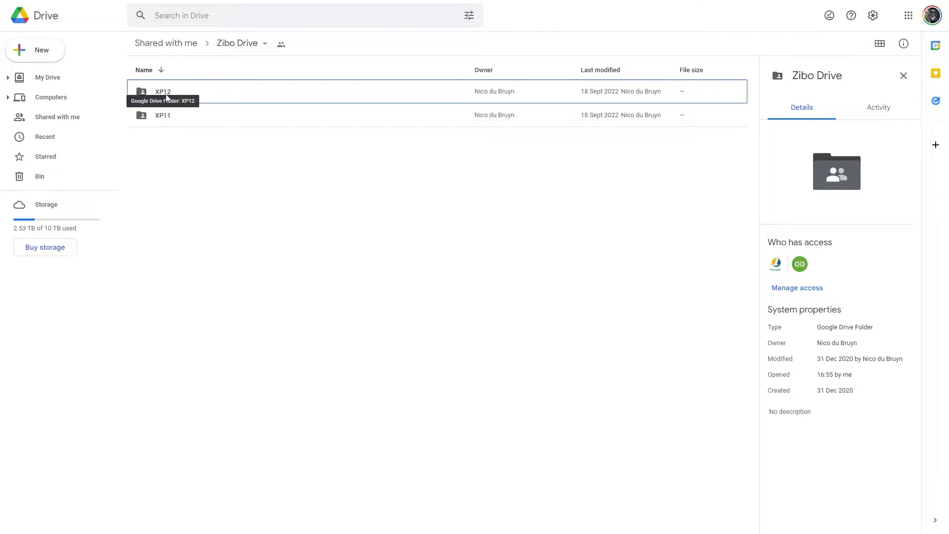
# Open the XP11 folder in Zibo Drive and view the available actions for B737-800X_3_54_full.zip.
pyautogui.click(204, 121)
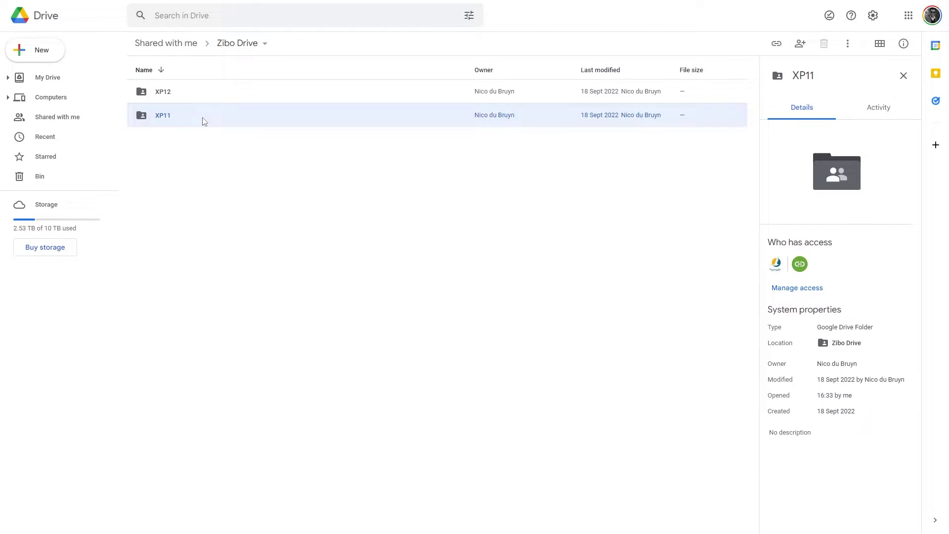
pyautogui.doubleClick(205, 121)
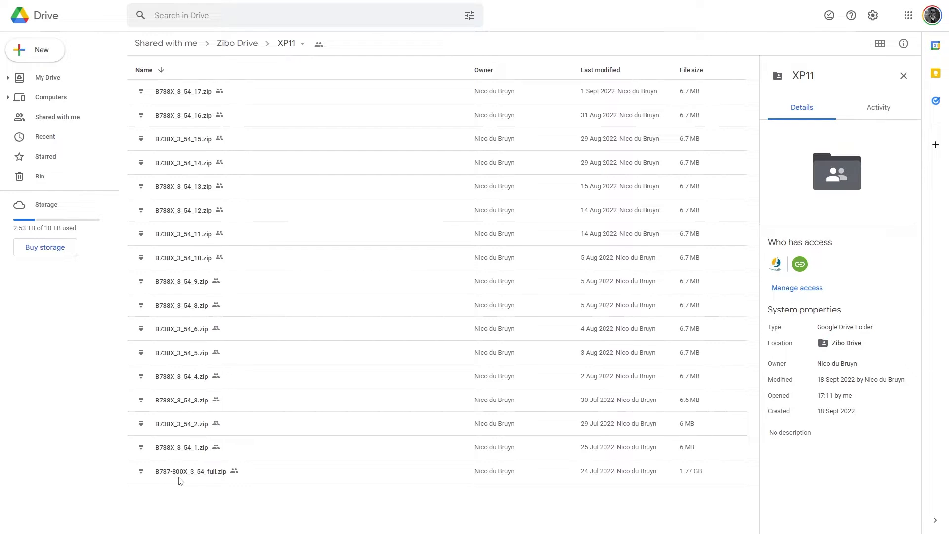
pyautogui.rightClick(207, 475)
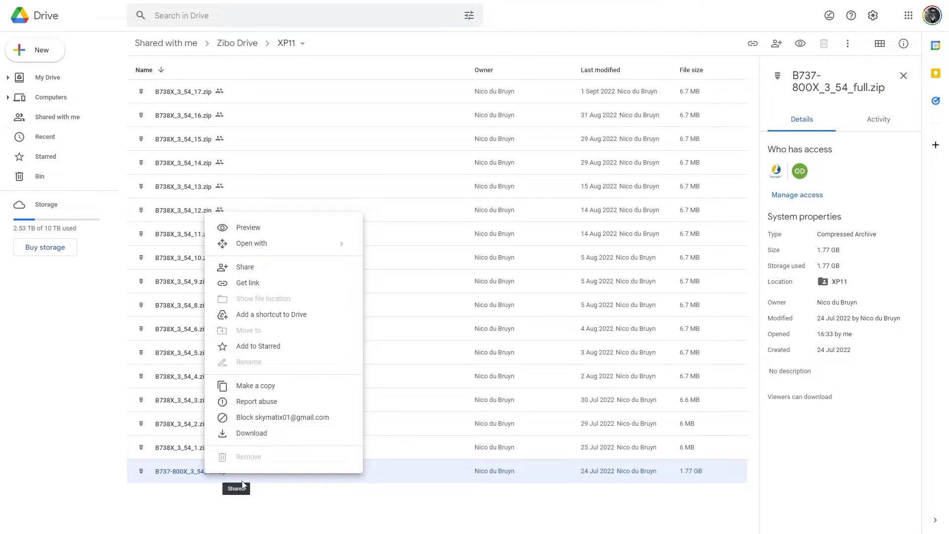
pyautogui.click(247, 496)
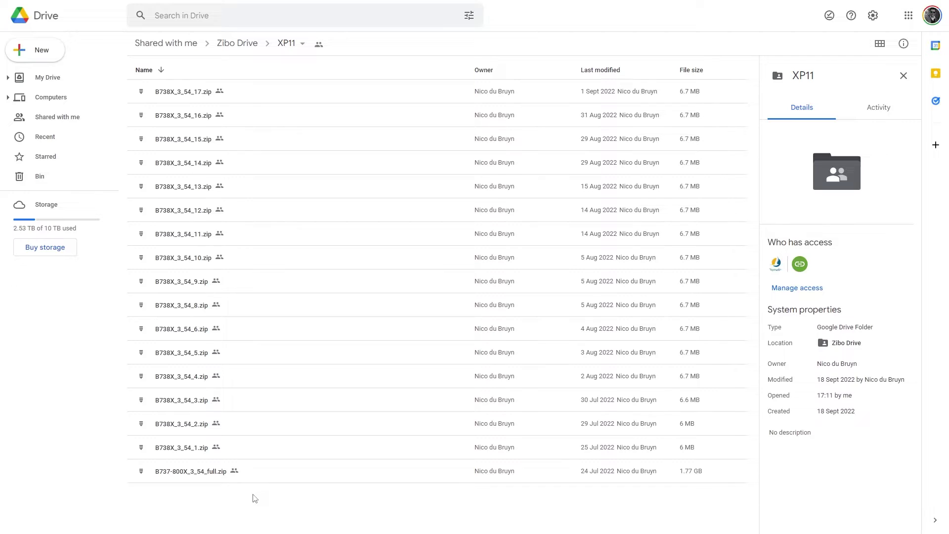
# Switch to the X Plane 11 Data folder in File Explorer and view the WinRAR extraction options for the B737-800X_3_54_full archive.
pyautogui.hotkey('alt', 'Tab')
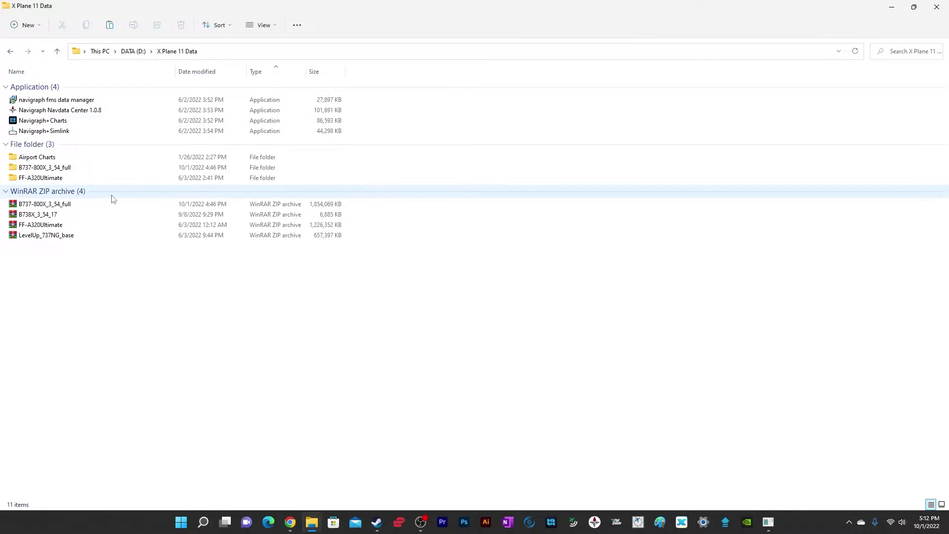
pyautogui.click(77, 206)
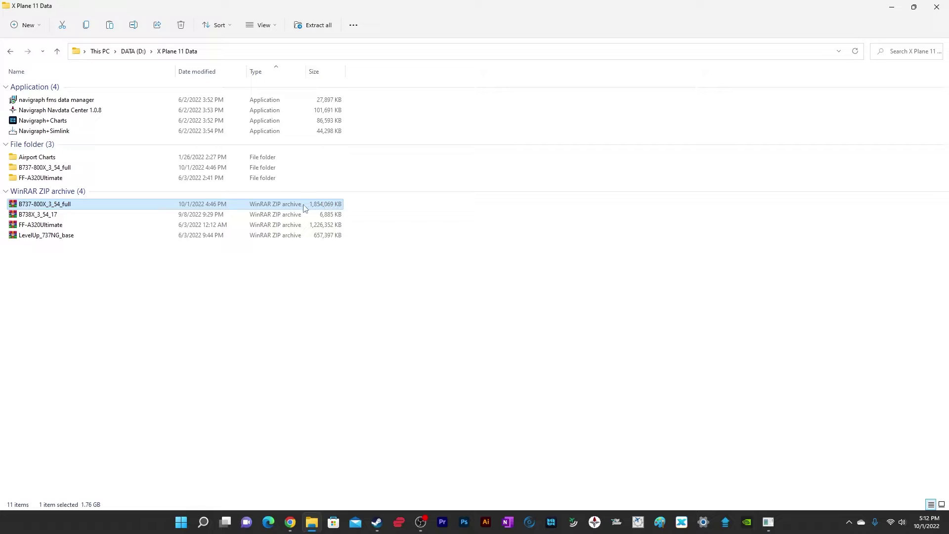
pyautogui.rightClick(102, 205)
pyautogui.moveTo(182, 355)
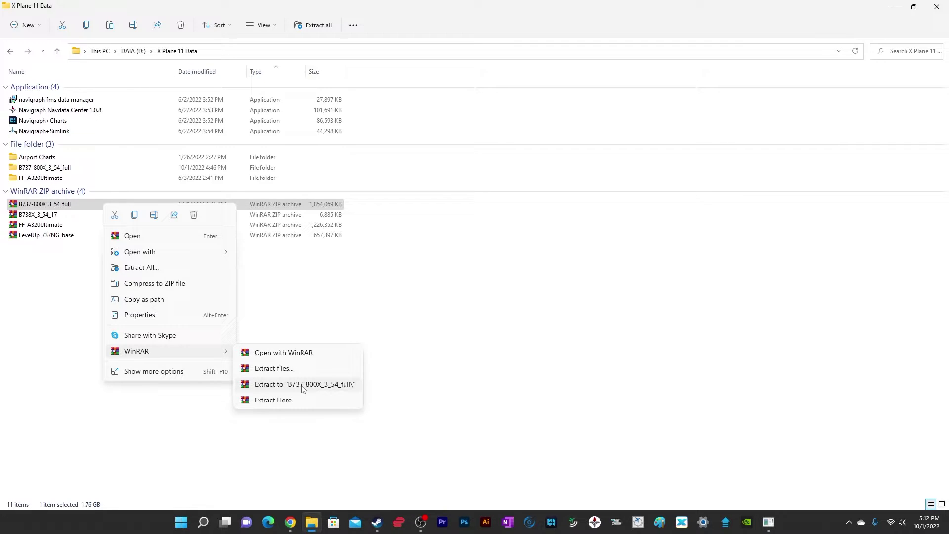
pyautogui.click(68, 358)
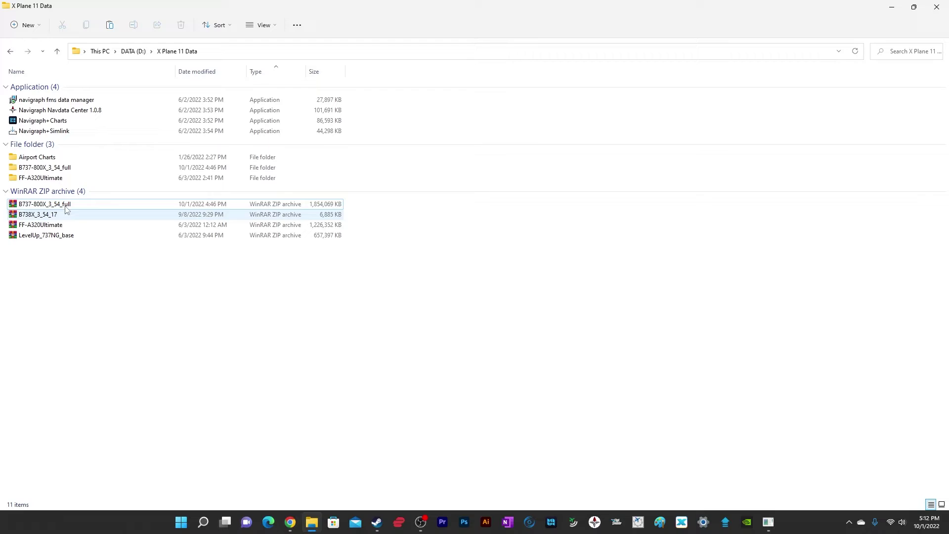
# Examine the contents of the B737-800X folder inside the extracted B737-800X_3_54_full folder, and return to its parent.
pyautogui.doubleClick(84, 171)
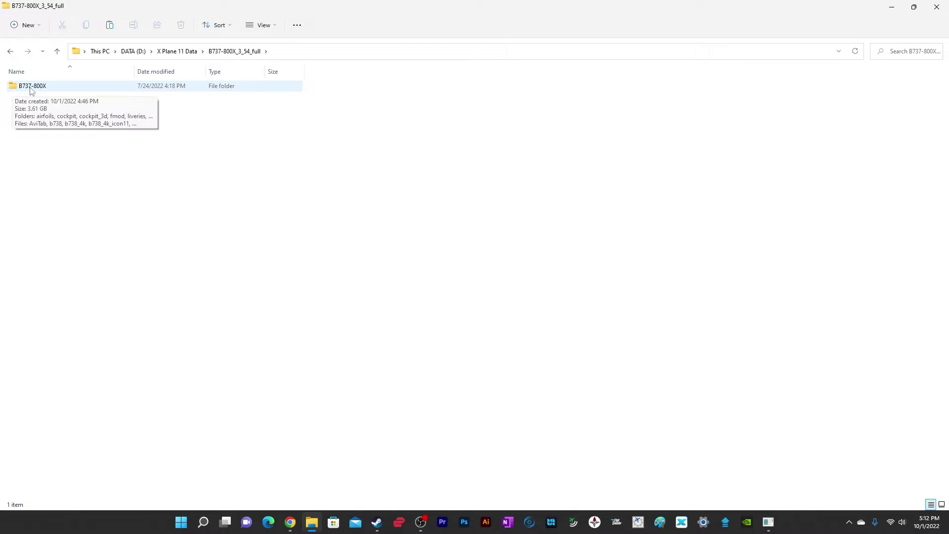
pyautogui.doubleClick(43, 89)
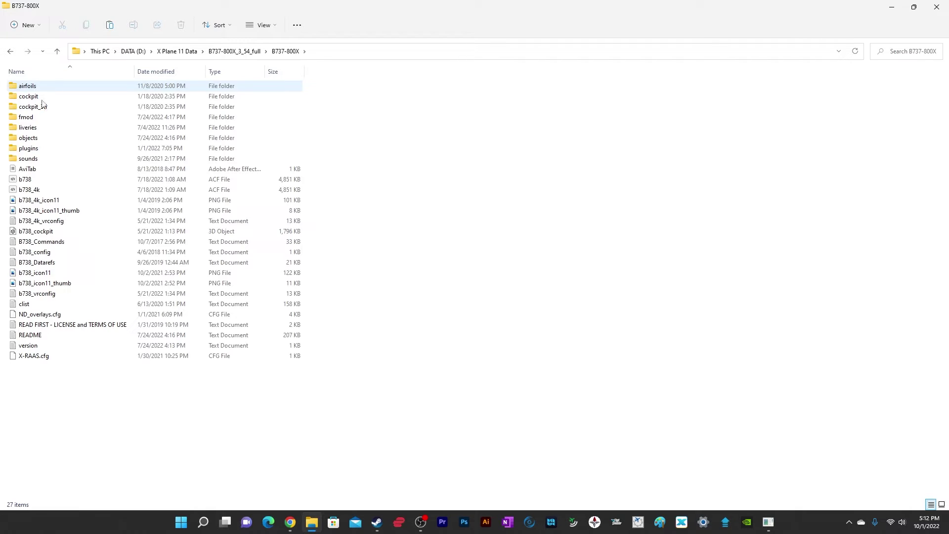
pyautogui.click(57, 51)
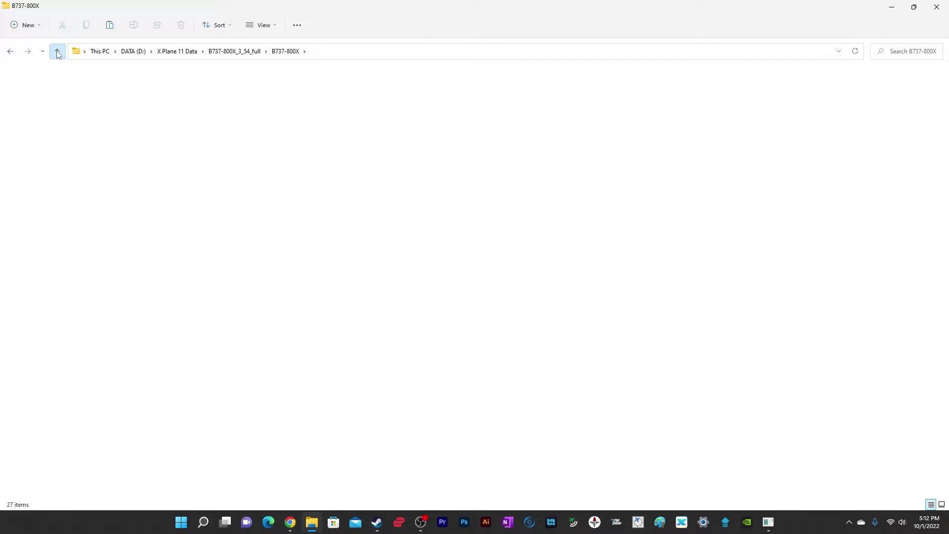
pyautogui.click(51, 119)
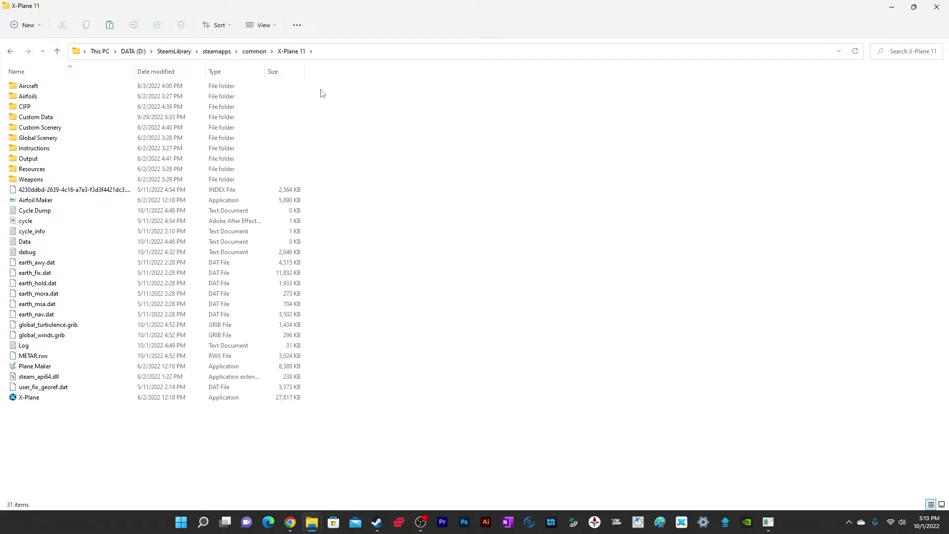
# Browse the Laminar Research and Extra Aircraft subfolders of X-Plane 11's Aircraft folder.
pyautogui.doubleClick(70, 91)
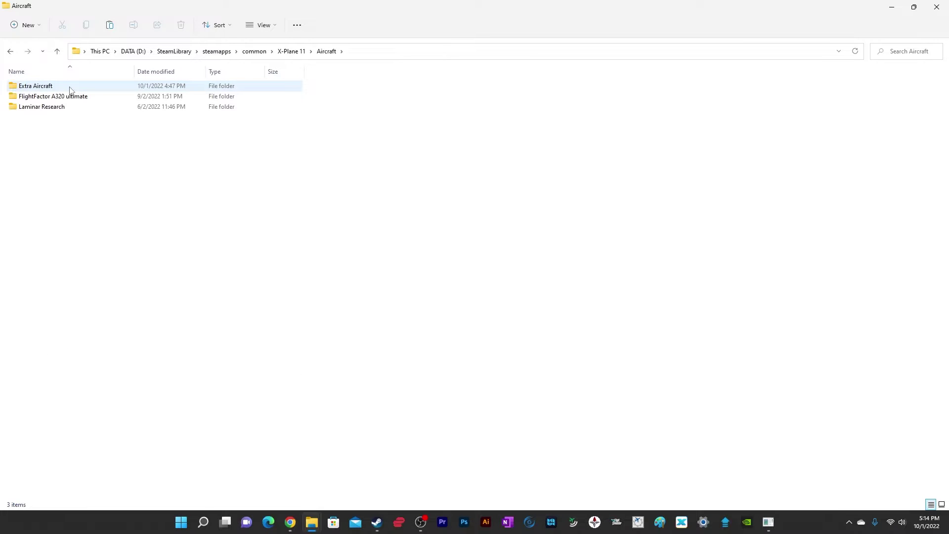
pyautogui.doubleClick(47, 107)
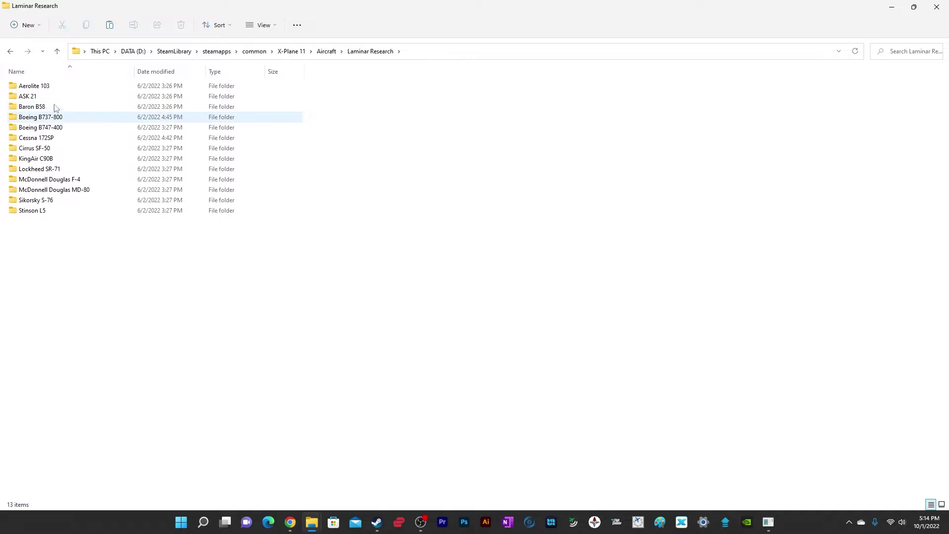
pyautogui.click(57, 51)
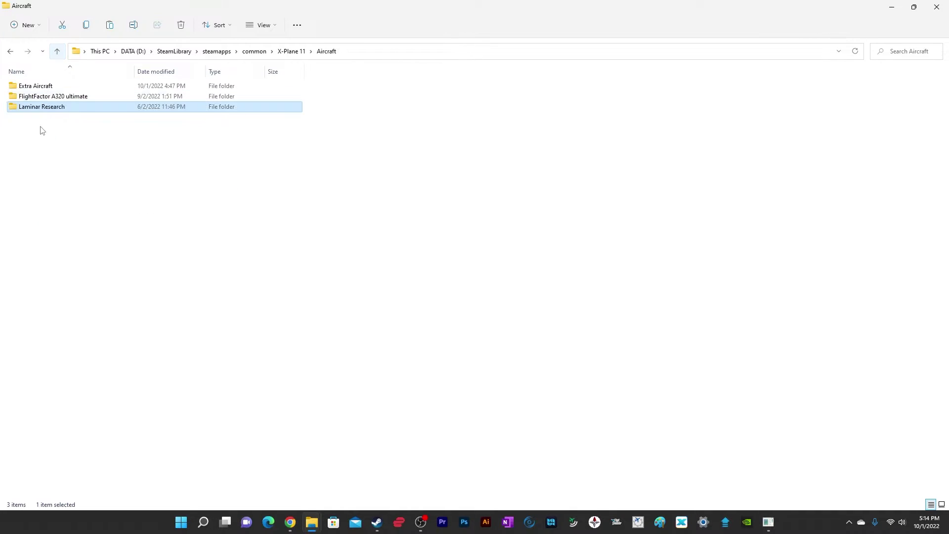
pyautogui.doubleClick(44, 88)
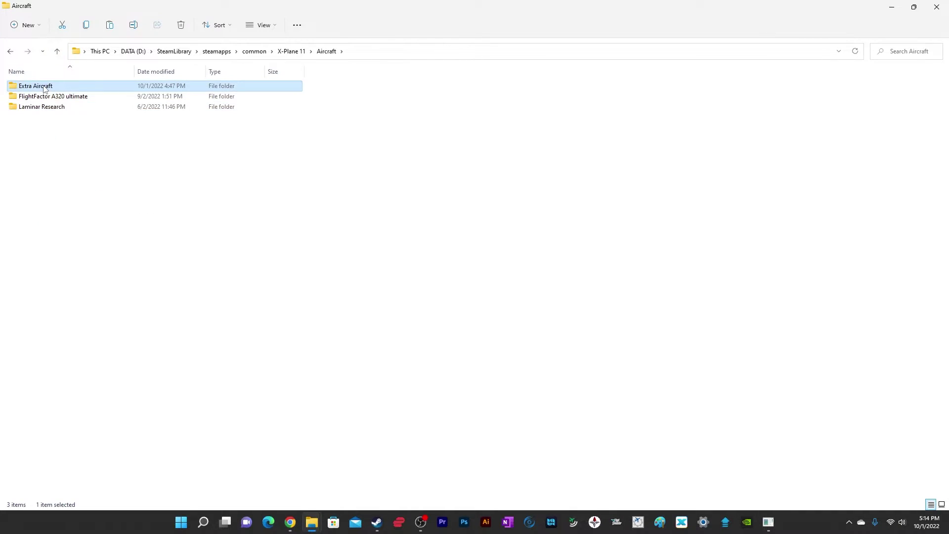
pyautogui.click(57, 51)
pyautogui.doubleClick(40, 110)
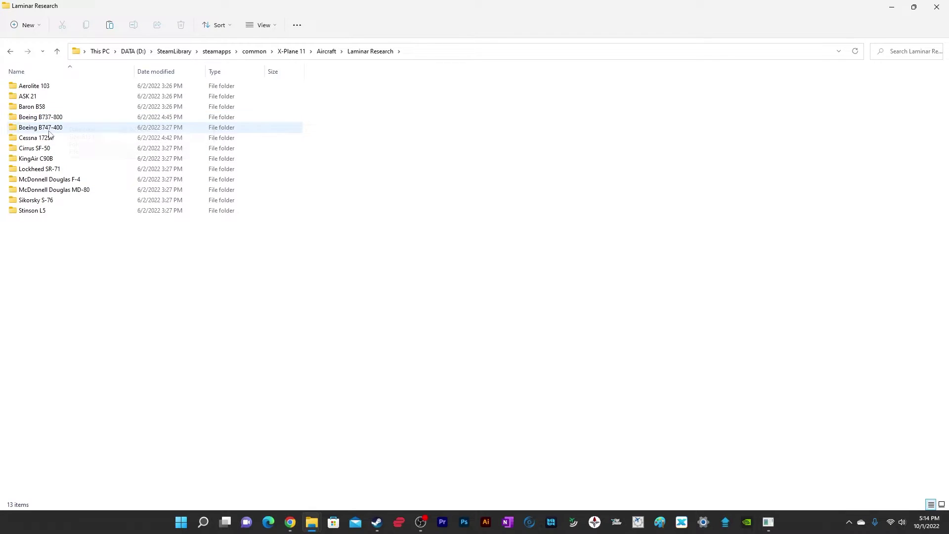
pyautogui.moveTo(111, 131)
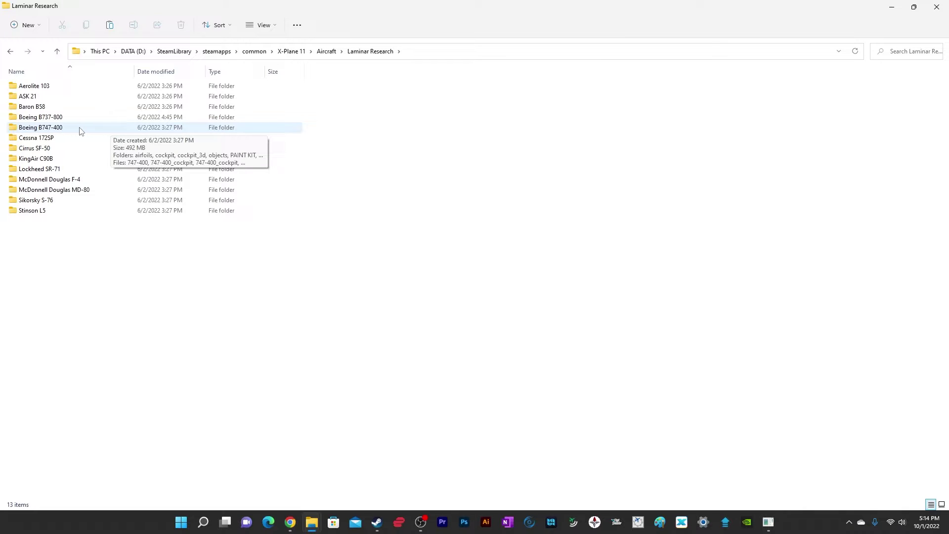
pyautogui.click(57, 51)
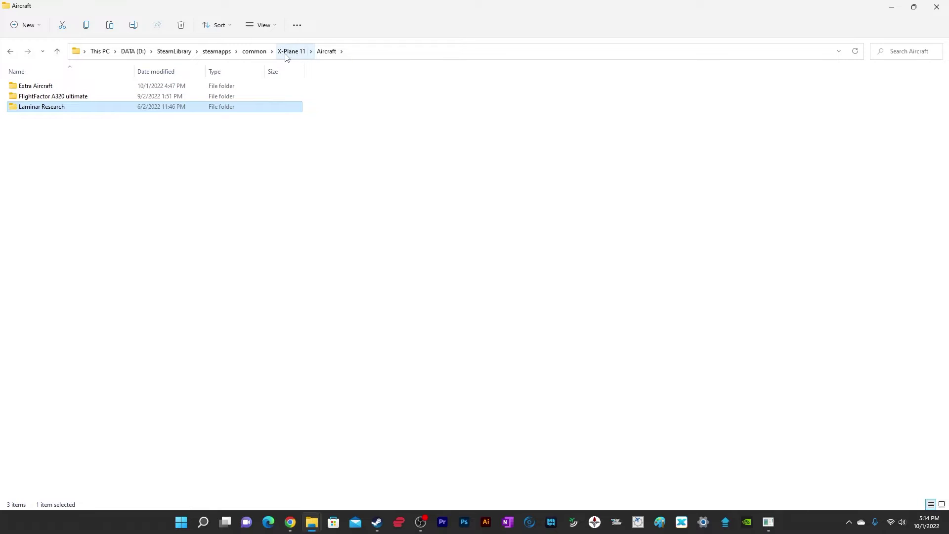
# Open the B737-800X folder under Extra Aircraft and examine its installed files.
pyautogui.doubleClick(79, 87)
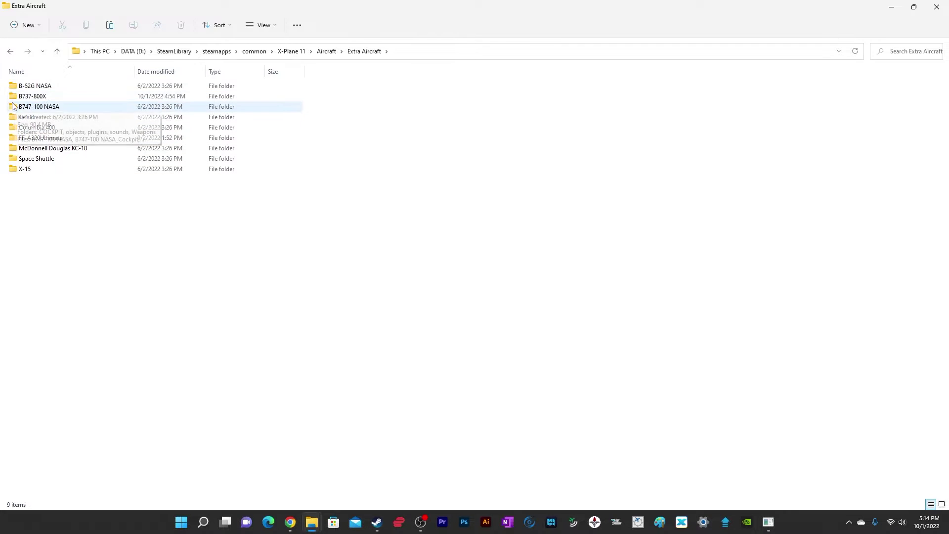
pyautogui.click(55, 97)
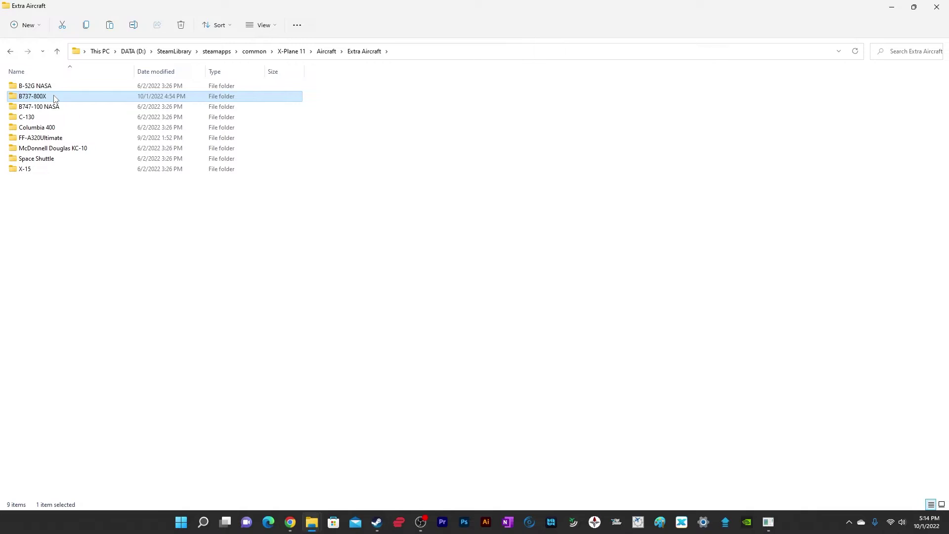
pyautogui.doubleClick(54, 97)
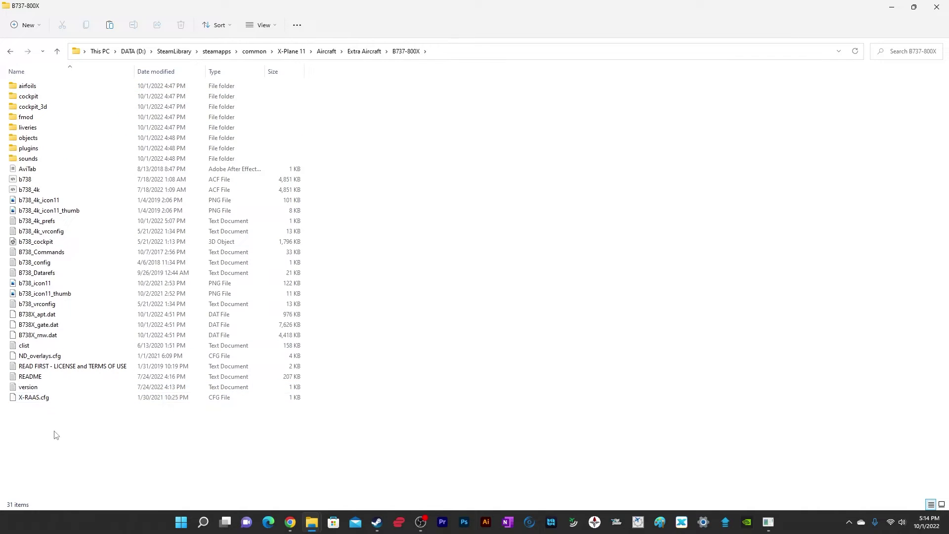
pyautogui.moveTo(55, 435); pyautogui.dragTo(19, 92)
pyautogui.click(555, 169)
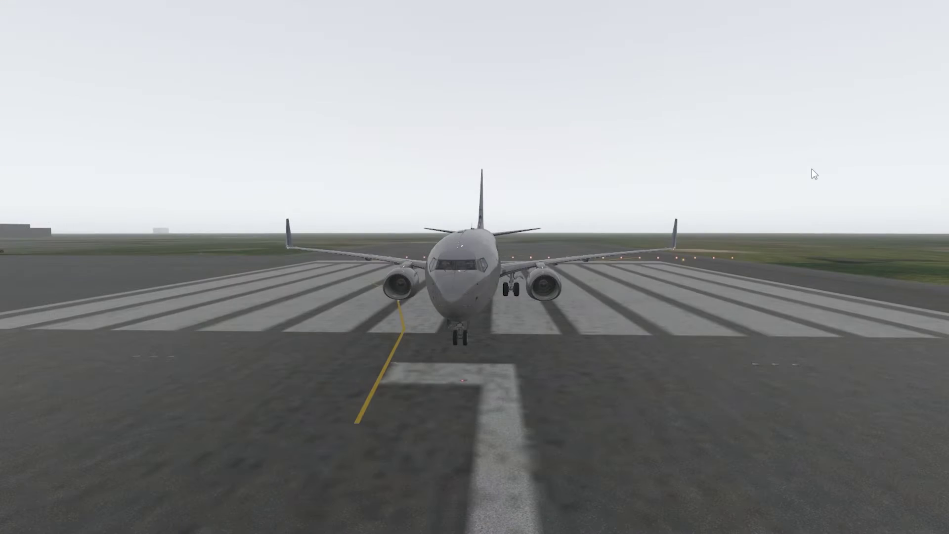
# Switch to the 737's cockpit view in X-Plane and look around the instrument panel.
pyautogui.hotkey('shift', '9')
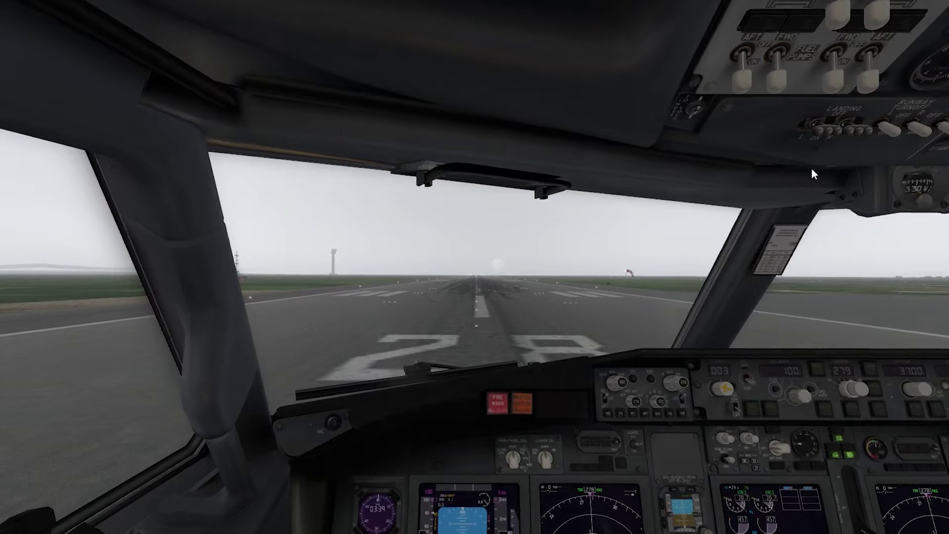
pyautogui.moveTo(609, 212); pyautogui.dragTo(603, 263)
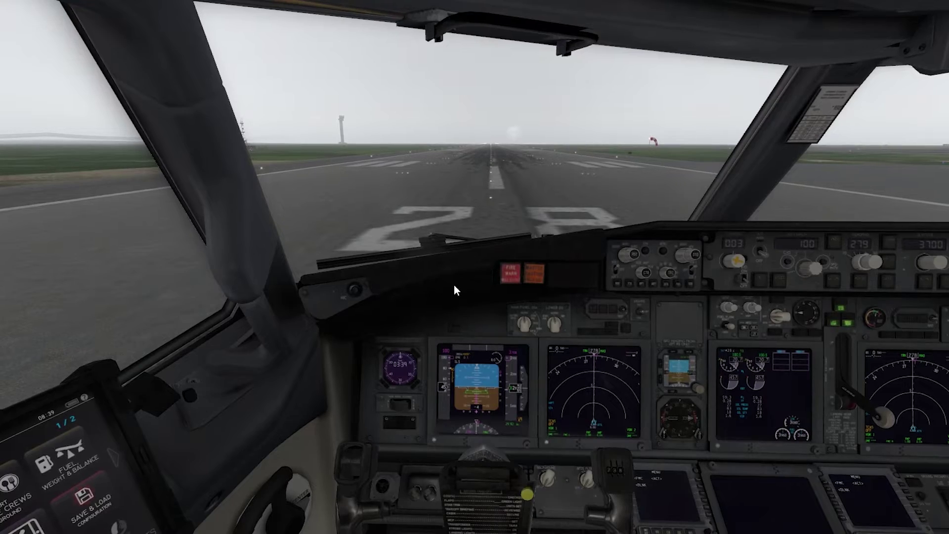
pyautogui.moveTo(454, 285); pyautogui.dragTo(492, 288)
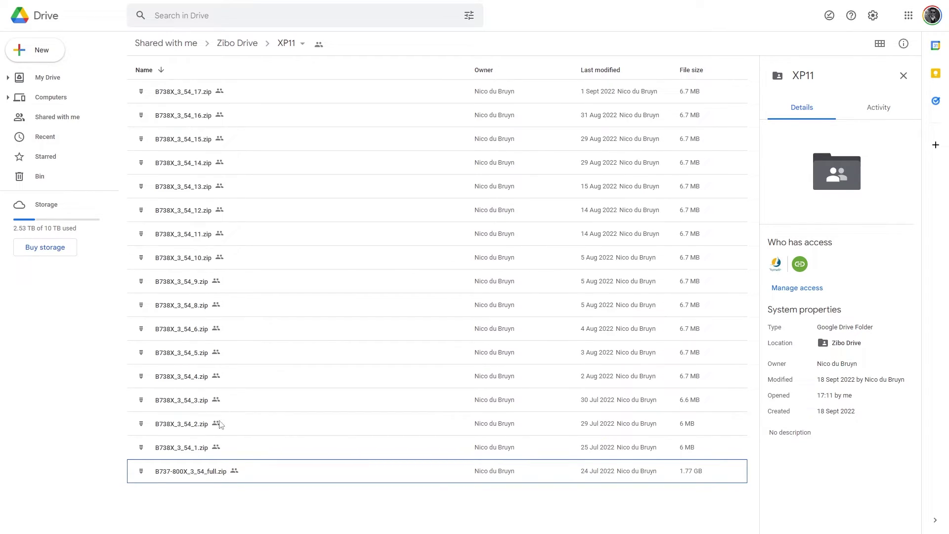
pyautogui.rightClick(197, 98)
pyautogui.click(224, 313)
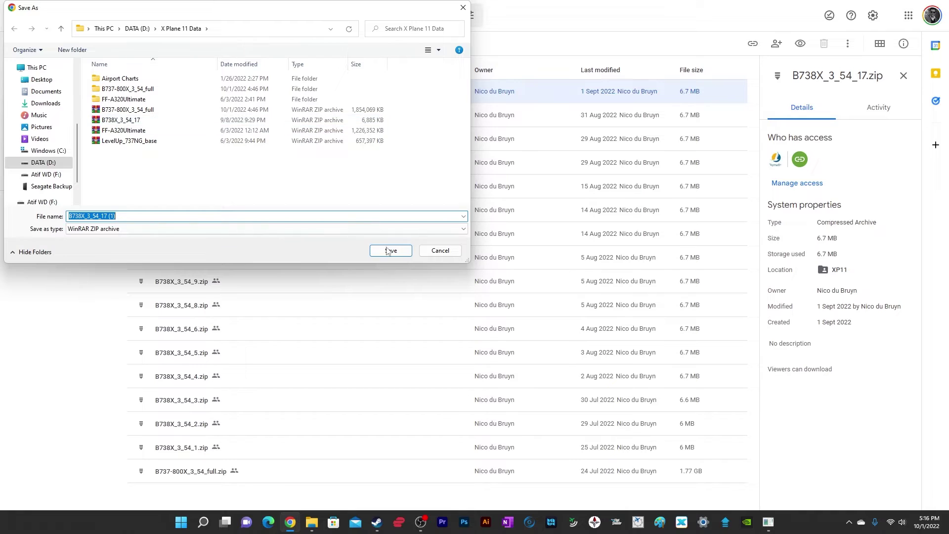
pyautogui.click(440, 250)
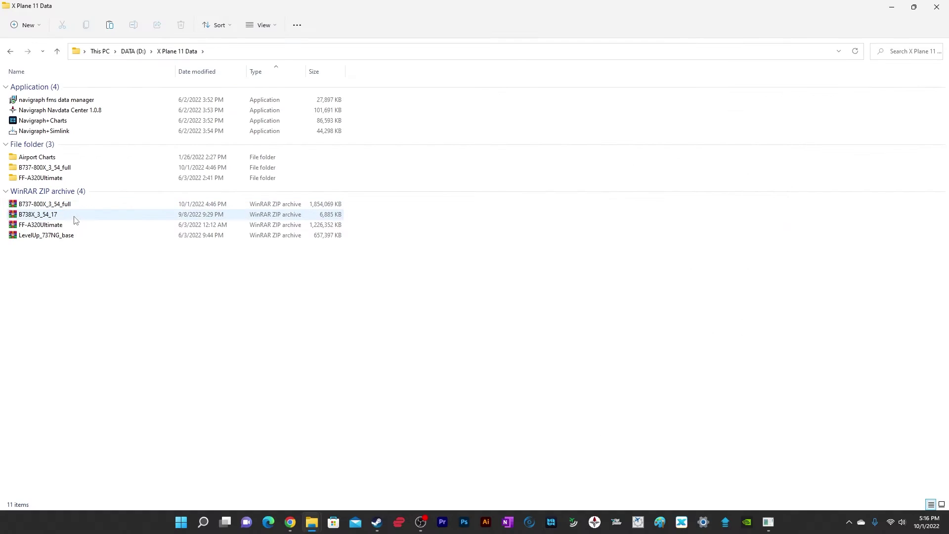
# Extract the B738X_3_54_17 archive with WinRAR into its own folder within X Plane 11 Data.
pyautogui.rightClick(75, 219)
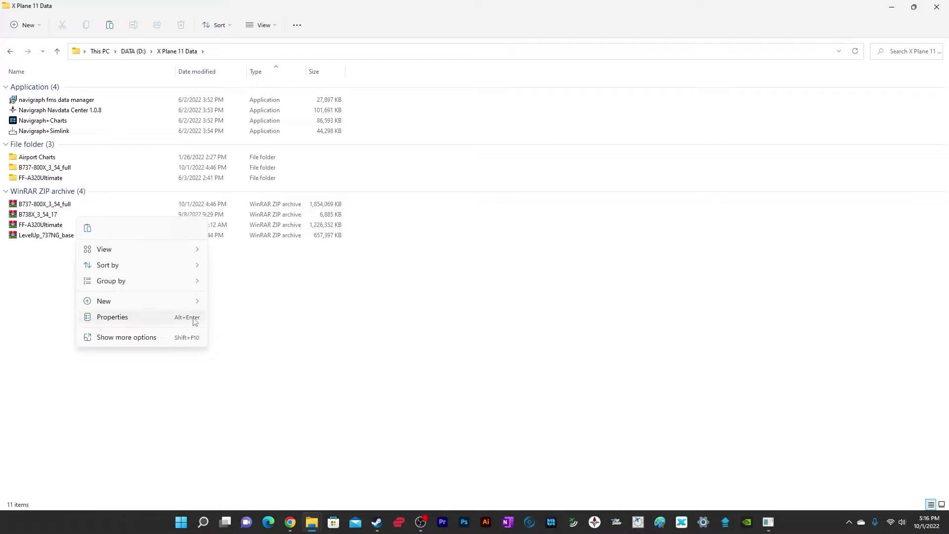
pyautogui.click(55, 304)
pyautogui.rightClick(91, 216)
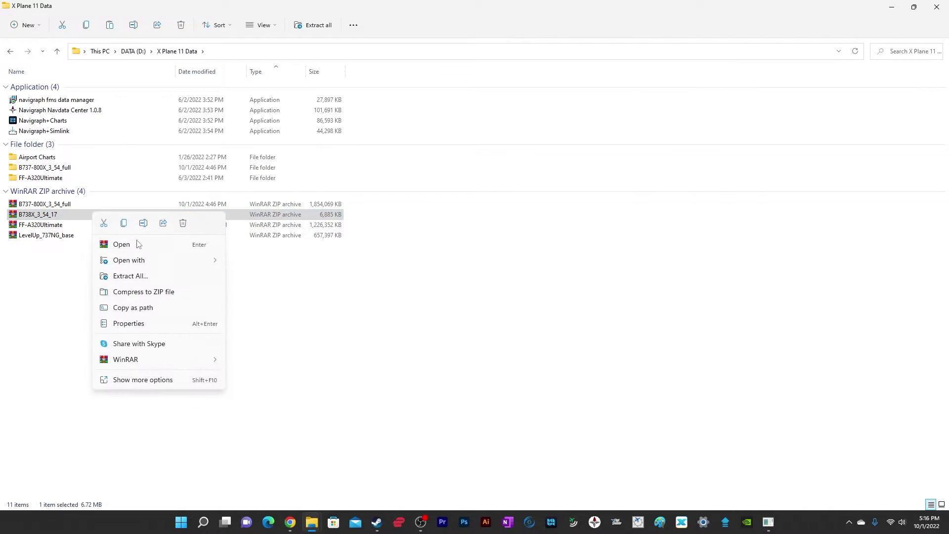
pyautogui.moveTo(208, 364)
pyautogui.click(259, 392)
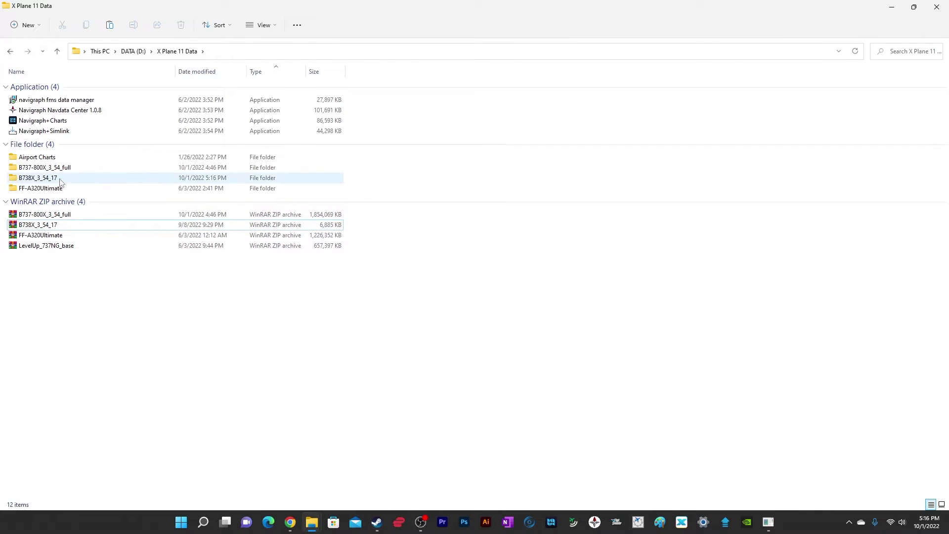
# Compare the b738 and b738_4k ACF files in the extracted B738X_3_54_17 folder with those in the installed B737-800X folder.
pyautogui.doubleClick(62, 179)
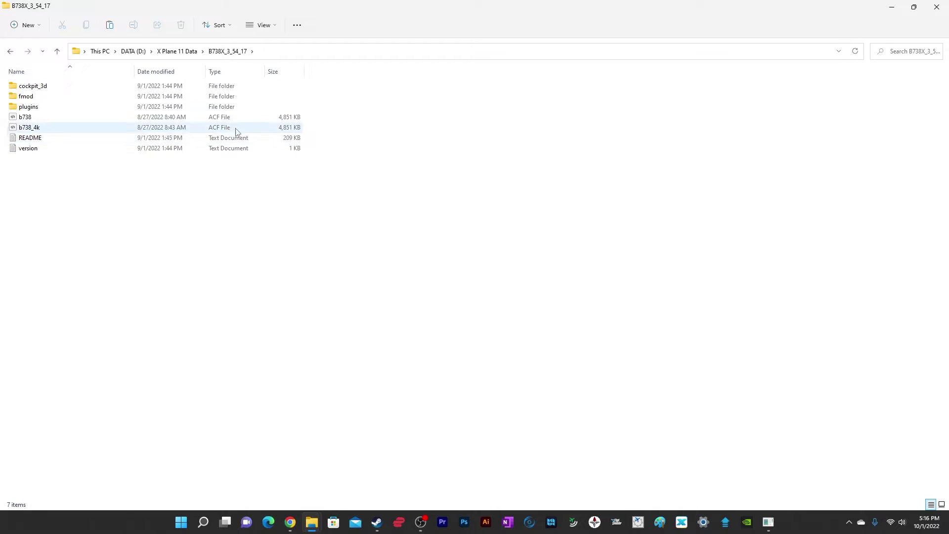
pyautogui.moveTo(354, 128); pyautogui.dragTo(39, 120)
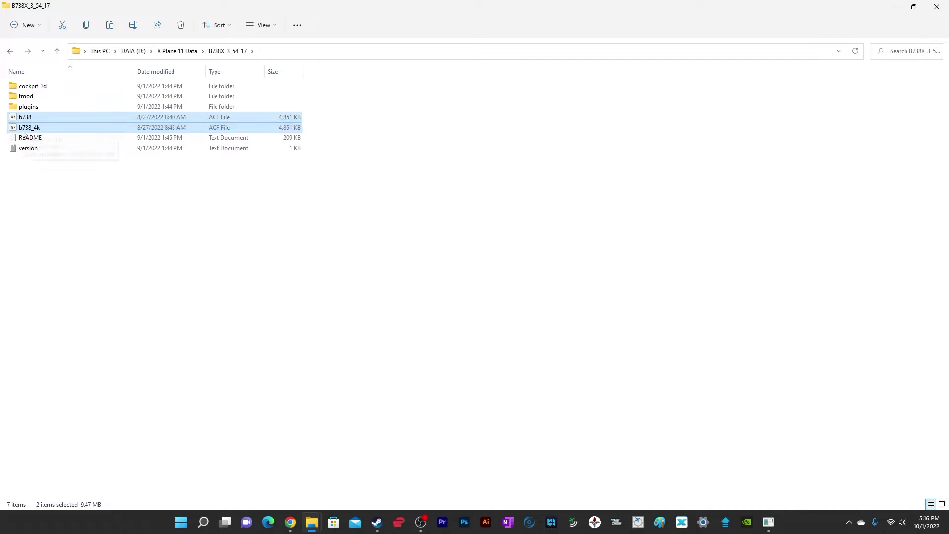
pyautogui.click(154, 180)
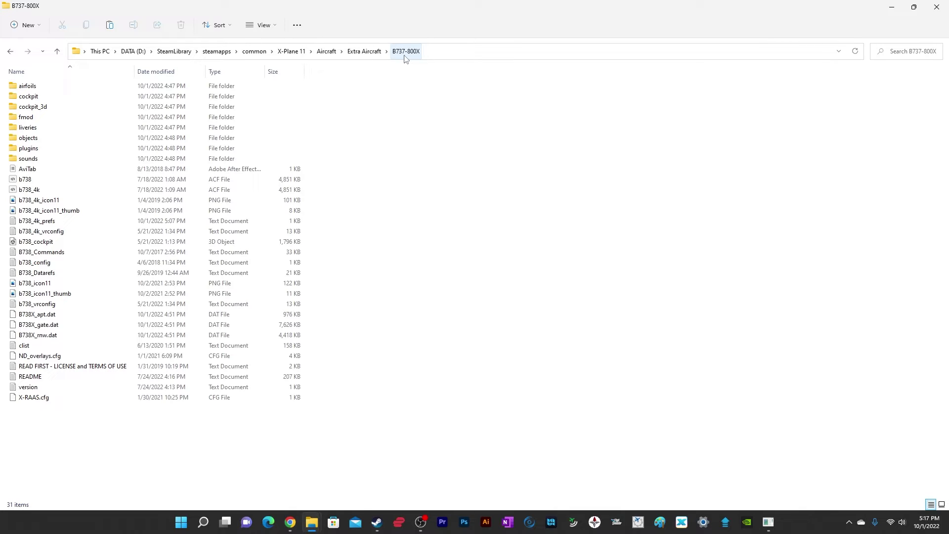
pyautogui.moveTo(360, 193); pyautogui.dragTo(53, 182)
pyautogui.click(473, 184)
# Copy everything from the extracted B738X_3_54_17 folder into the installed B737-800X folder, replacing files with the same names.
pyautogui.hotkey('alt', 'Tab')
pyautogui.moveTo(371, 194); pyautogui.dragTo(4, 61)
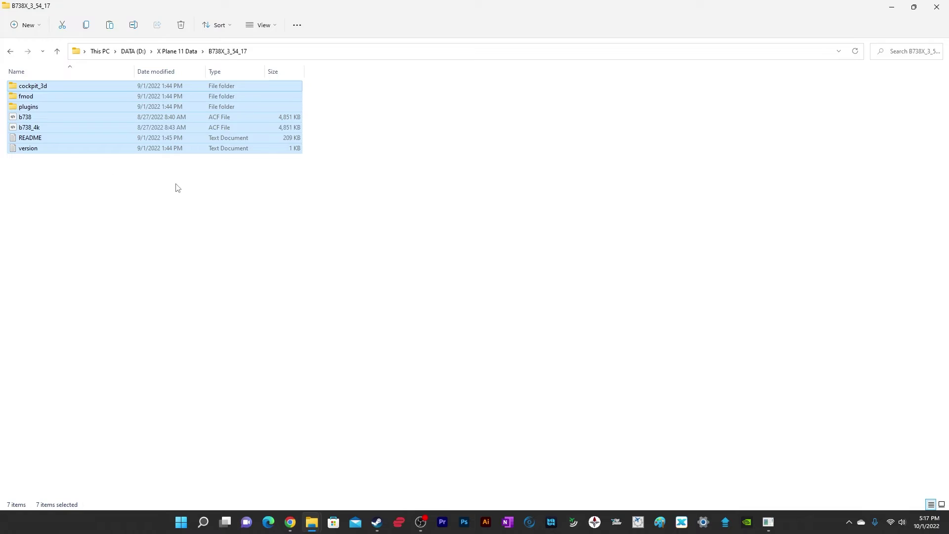
pyautogui.hotkey('alt', 'Tab')
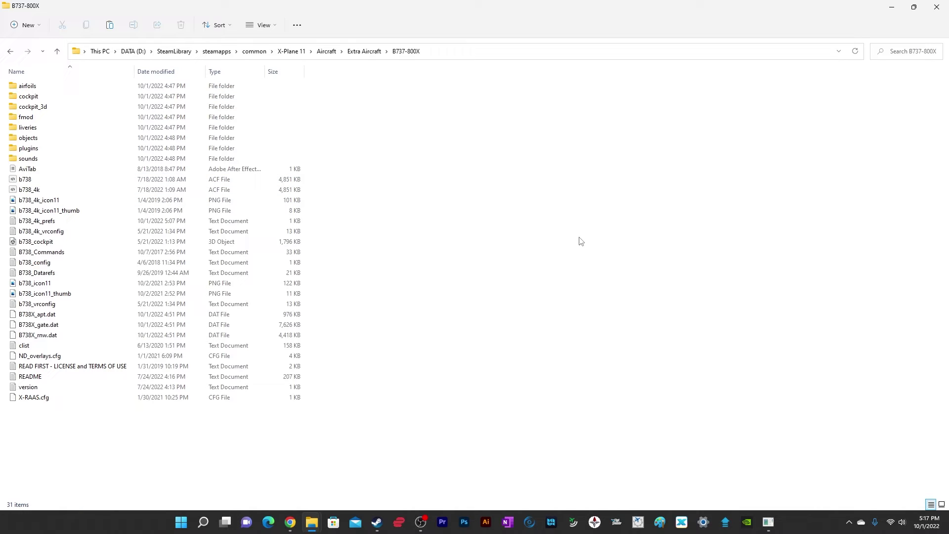
pyautogui.hotkey('ctrl', 'v')
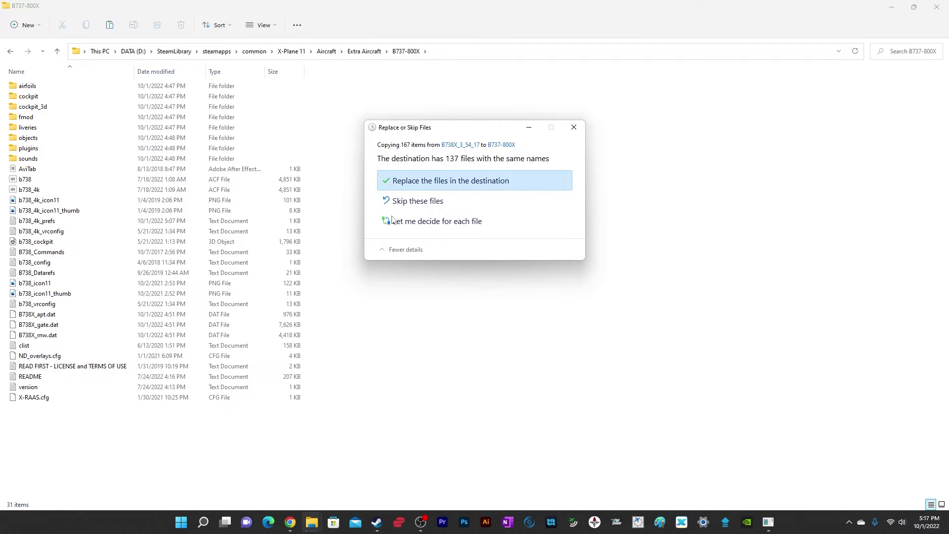
pyautogui.click(427, 184)
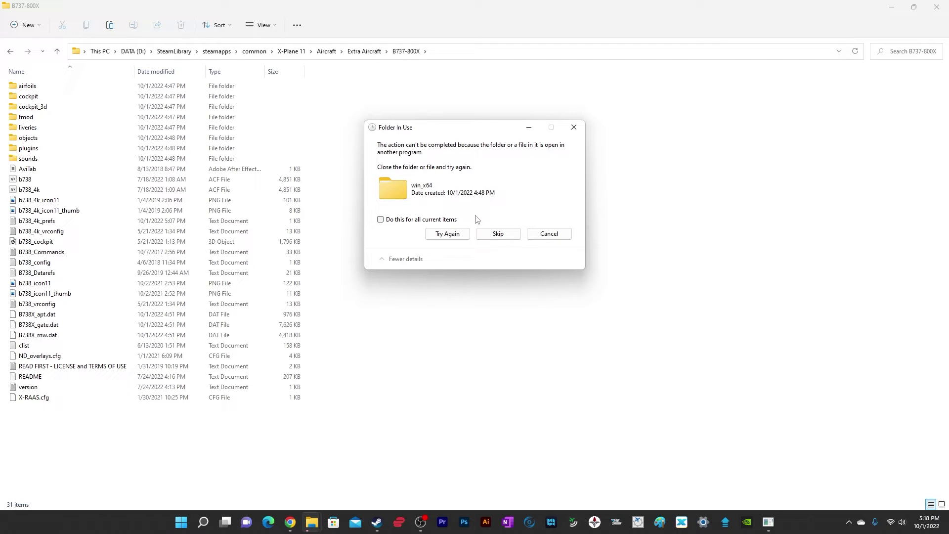
# Quit X-Plane to release the win_x64 folder and retry the interrupted copy into B737-800X.
pyautogui.rightClick(768, 522)
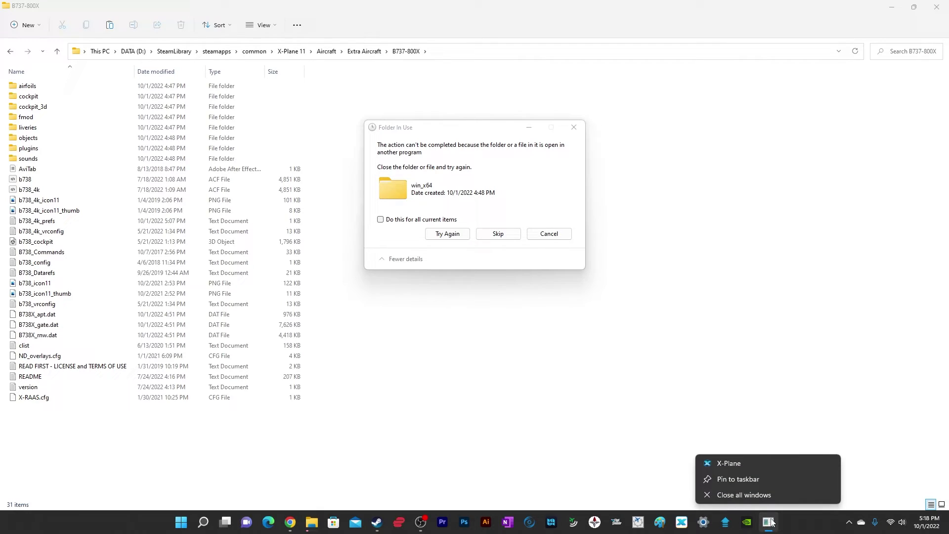
pyautogui.click(770, 489)
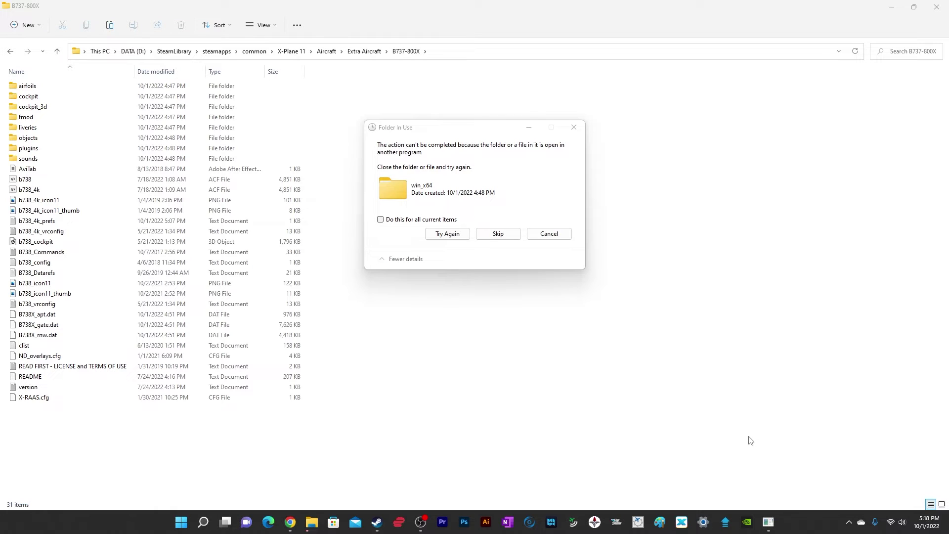
pyautogui.click(768, 522)
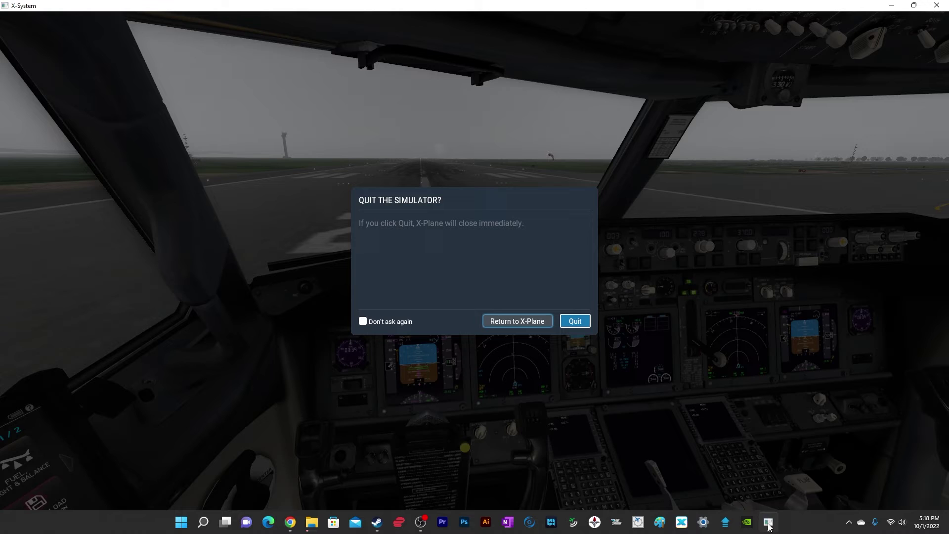
pyautogui.click(574, 320)
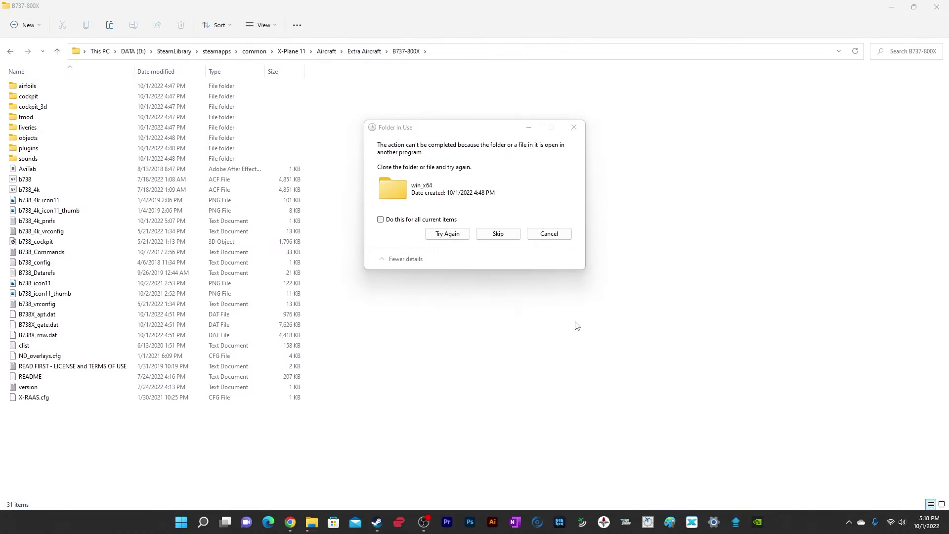
pyautogui.click(447, 233)
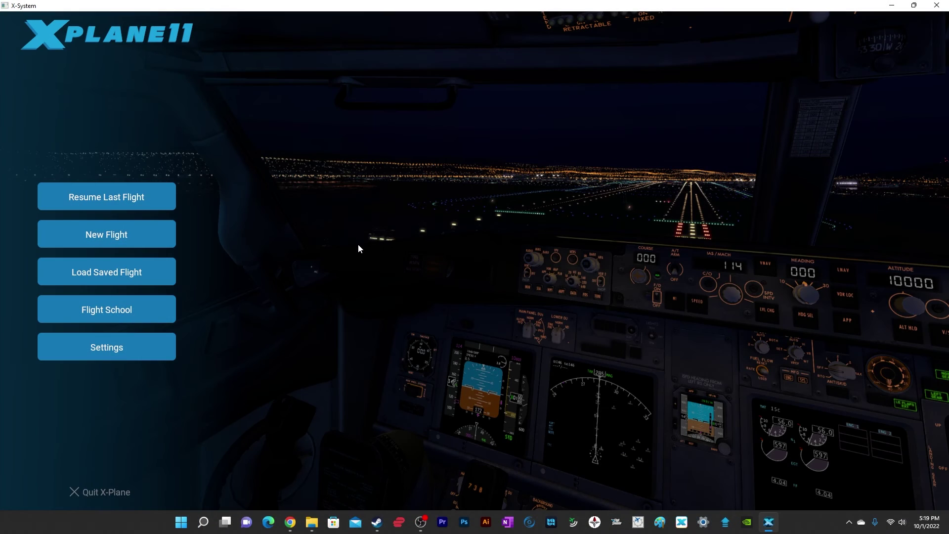
# Start a new X-Plane flight with the Boeing 737-800X (4k) and look around its cockpit.
pyautogui.click(147, 234)
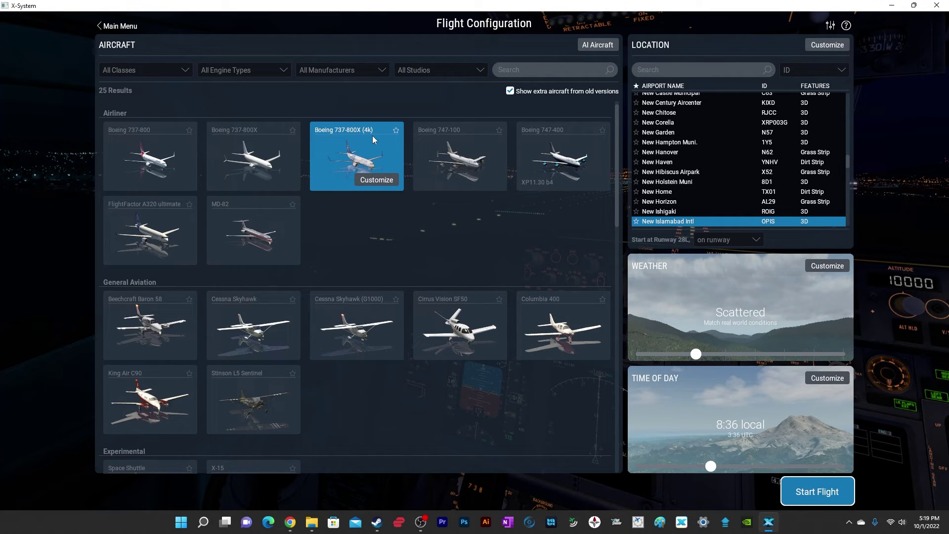
pyautogui.click(364, 183)
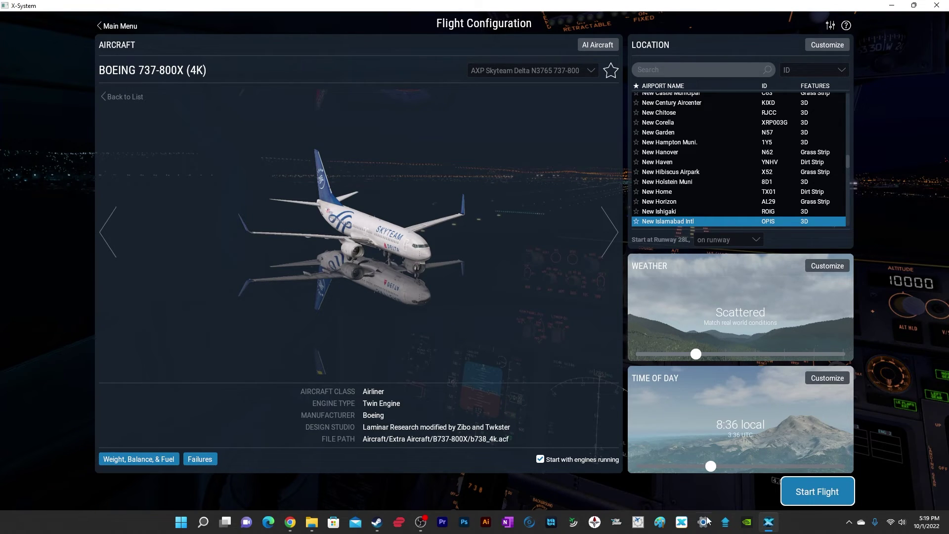
pyautogui.click(817, 494)
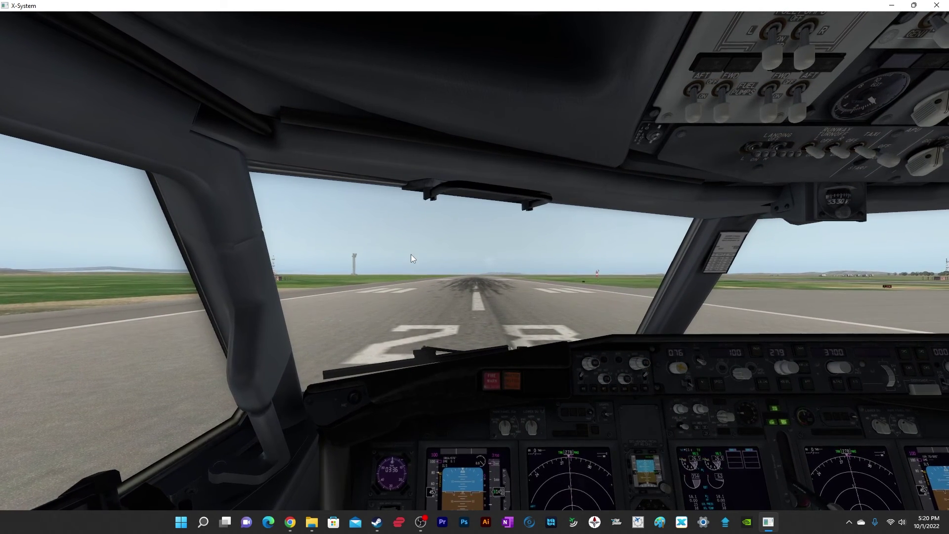
pyautogui.moveTo(411, 250); pyautogui.dragTo(422, 292)
pyautogui.moveTo(487, 296); pyautogui.dragTo(628, 307)
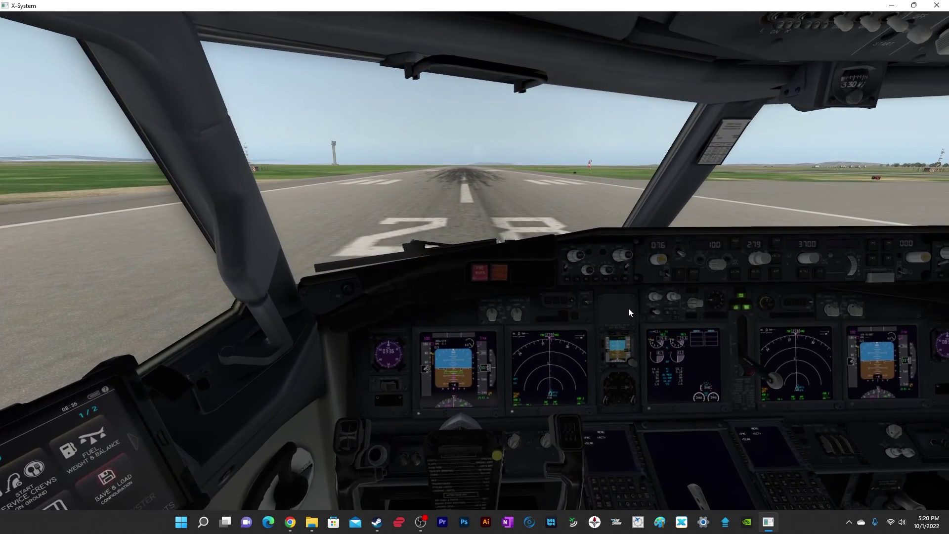